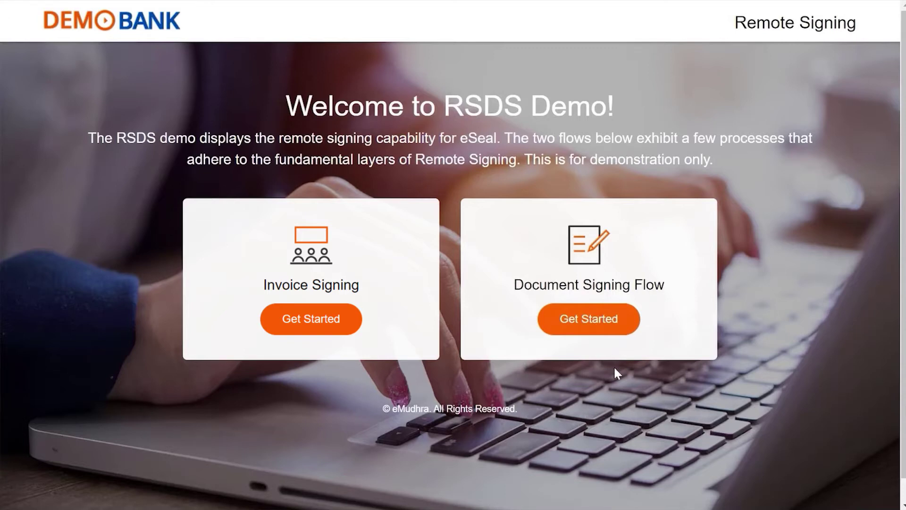
# Upload the 20-page m-token.pdf into eMudra Remote Signing for sealing
pyautogui.click(587, 320)
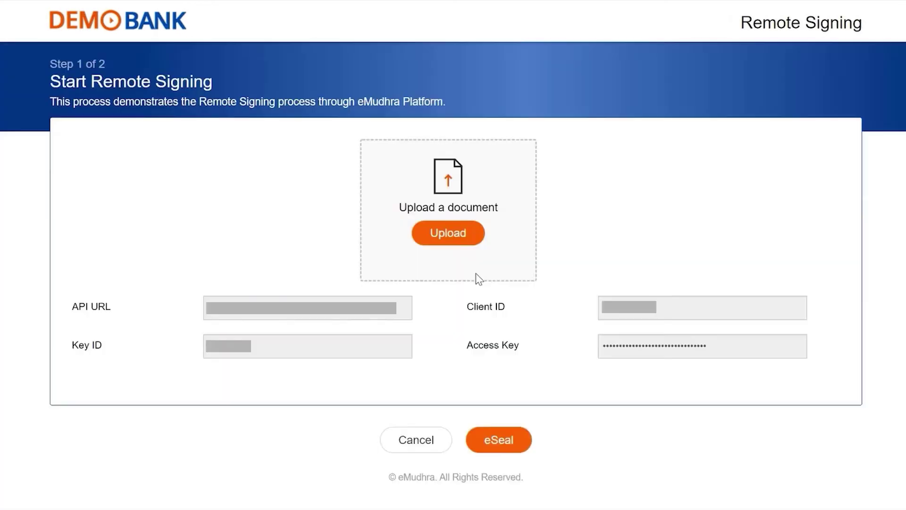
pyautogui.click(439, 234)
pyautogui.click(159, 122)
pyautogui.click(336, 318)
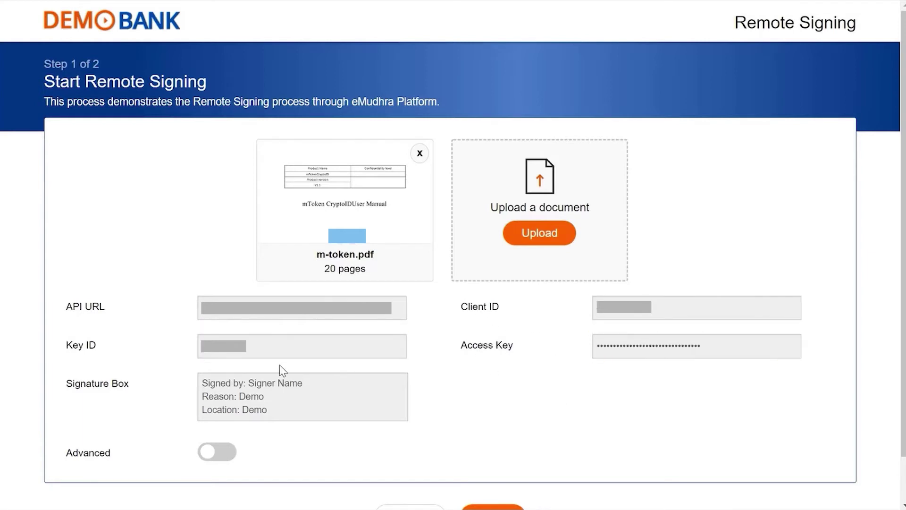
pyautogui.scroll(-1, 309, 426)
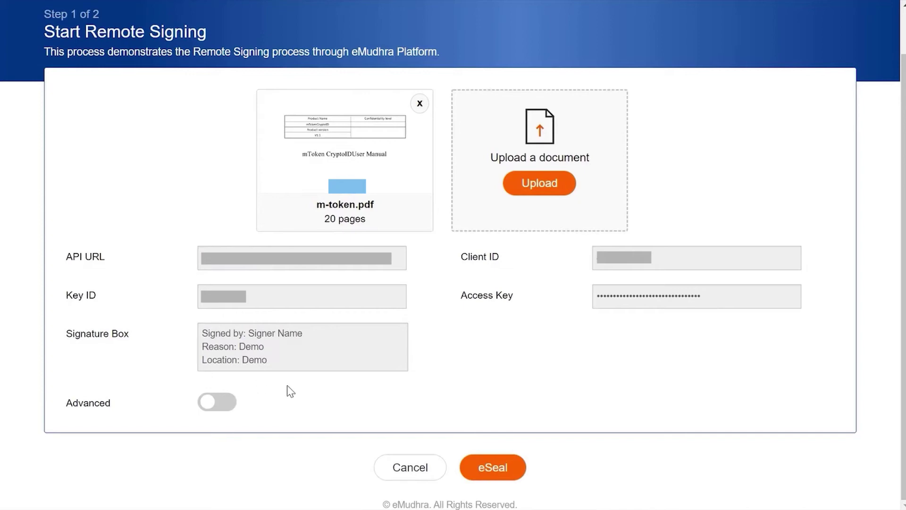
# Enable advanced settings, pick a signature type, download the signed zip and view page 20's signature
pyautogui.click(210, 403)
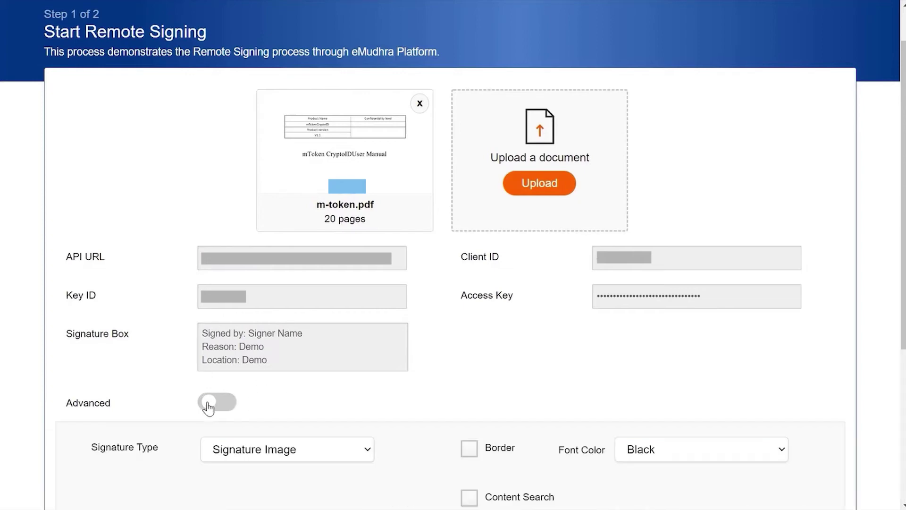
pyautogui.scroll(-3, 402, 376)
pyautogui.scroll(-2, 402, 375)
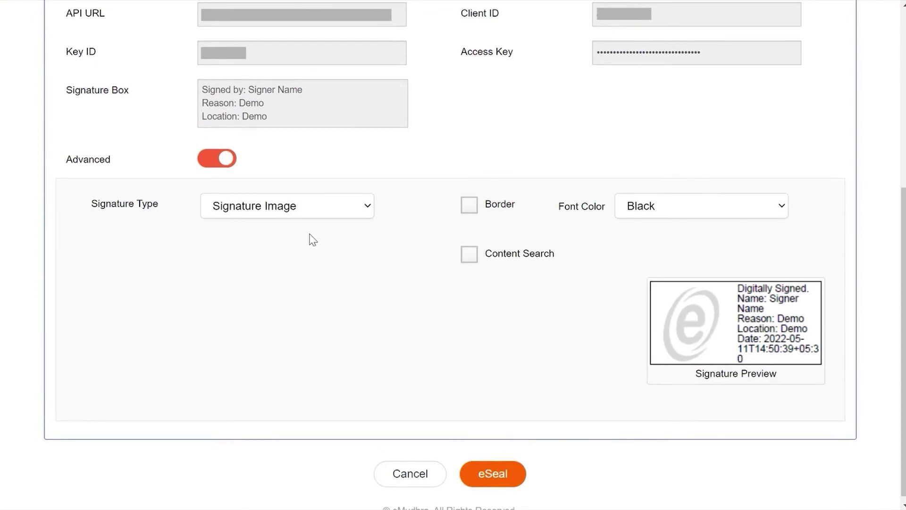
pyautogui.click(311, 205)
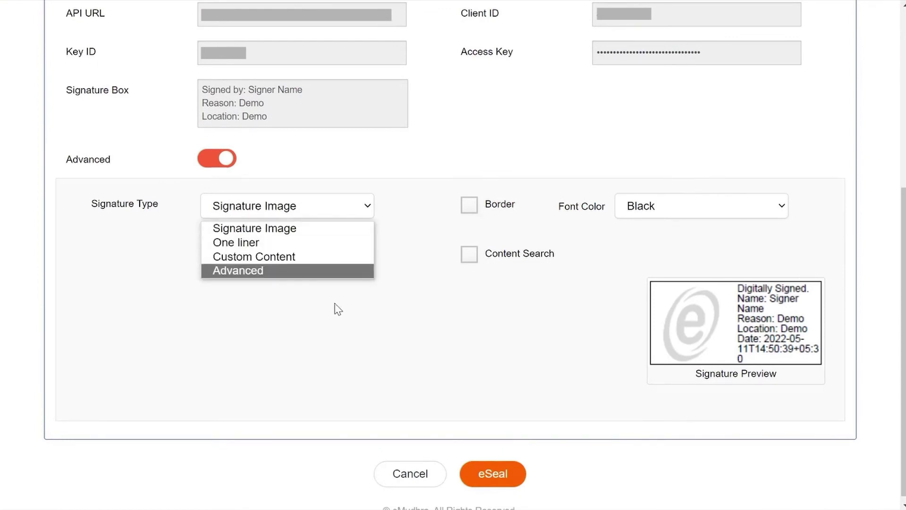
pyautogui.click(280, 233)
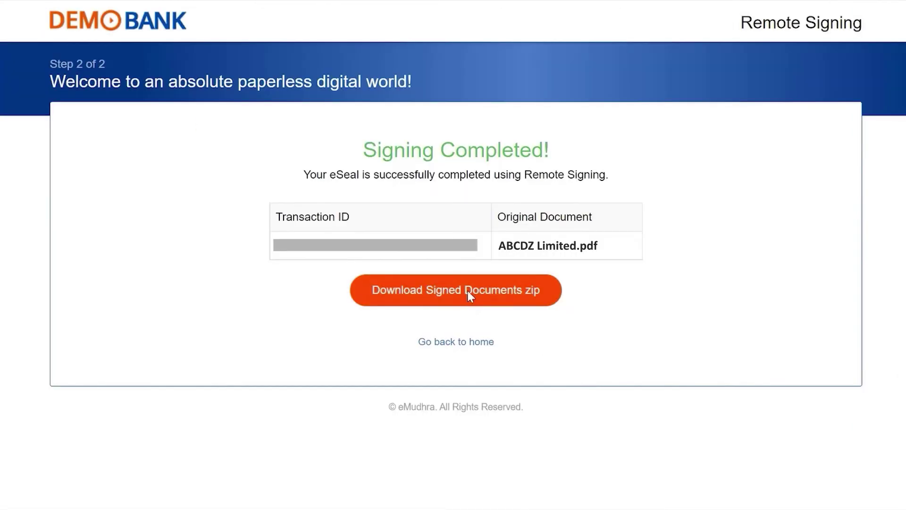
pyautogui.click(468, 292)
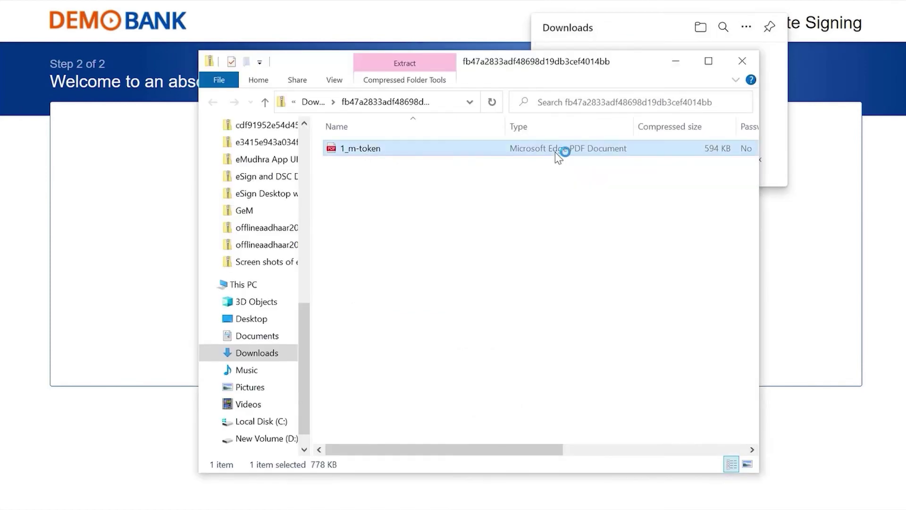
pyautogui.press('End')
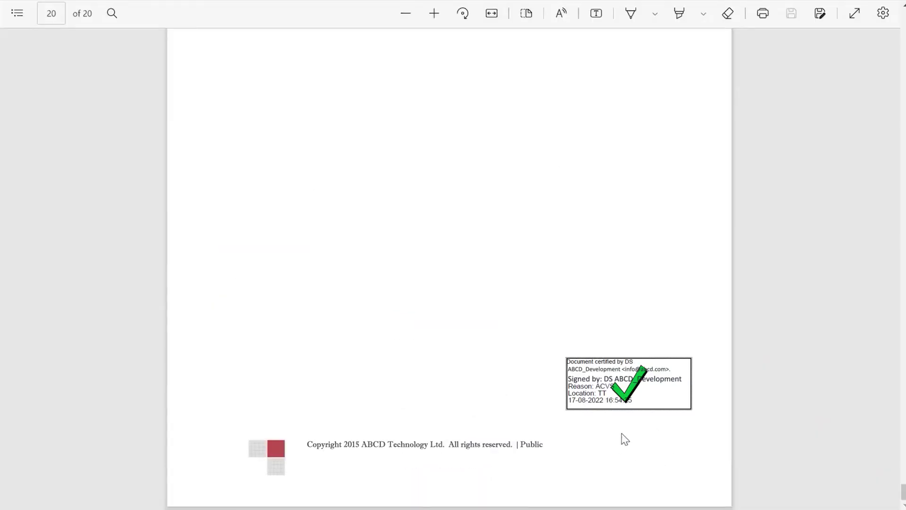